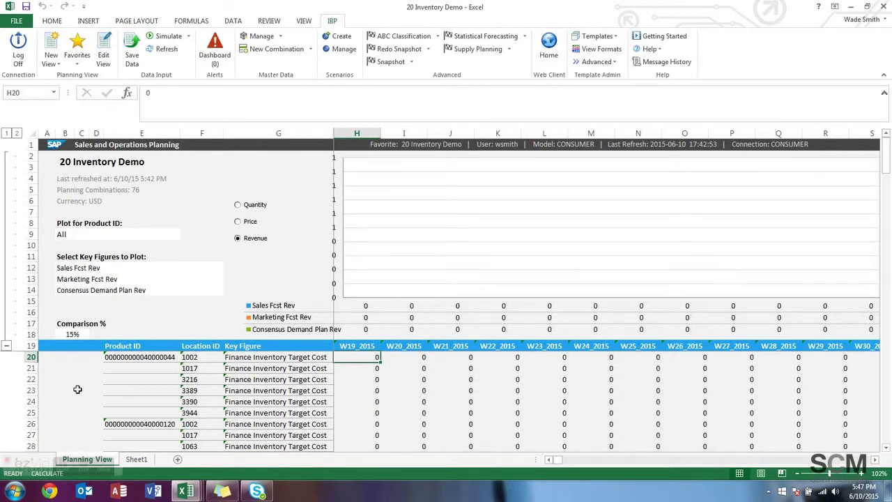
# Switch to the 20 Inventory Demo - Supply workbook and go through the G/A squeeze bottles' key figures from Net Demand Qty to Transport Receipts Qty
pyautogui.click(271, 357)
pyautogui.moveTo(184, 491)
pyautogui.click(255, 436)
pyautogui.click(422, 356)
pyautogui.click(425, 370)
pyautogui.click(423, 381)
pyautogui.click(422, 391)
pyautogui.click(421, 402)
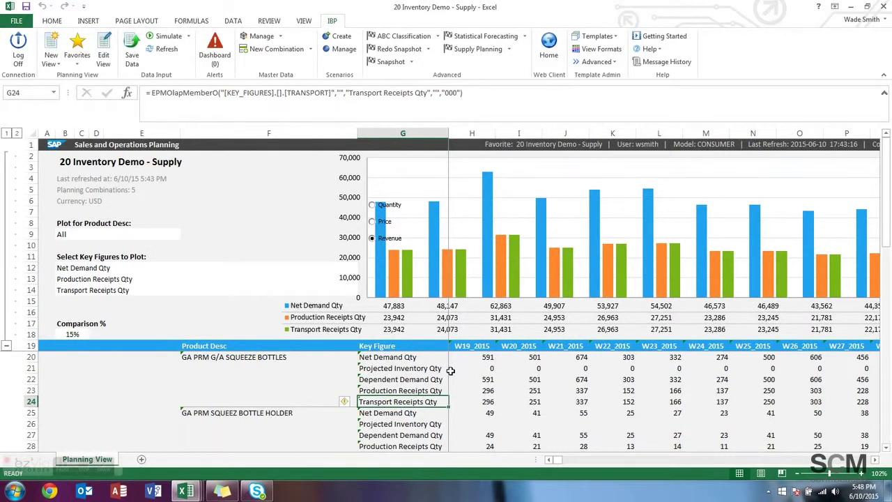
# In the 20 Inventory Demo - PRDFML workbook, set TOEGARDA's Financial Inventory Plan Cost Total for W25_2015 to 20000000 and save the data
pyautogui.moveTo(120, 465)
pyautogui.click(184, 490)
pyautogui.click(163, 438)
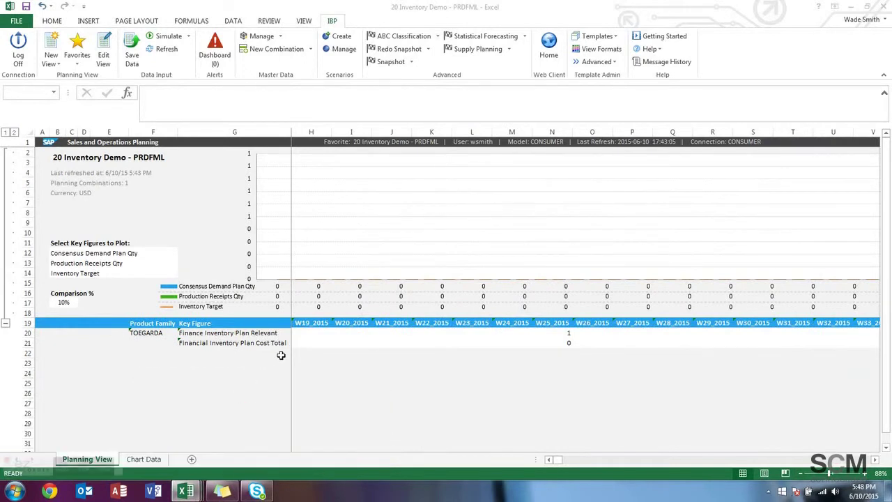
pyautogui.click(554, 343)
pyautogui.write('20000000')
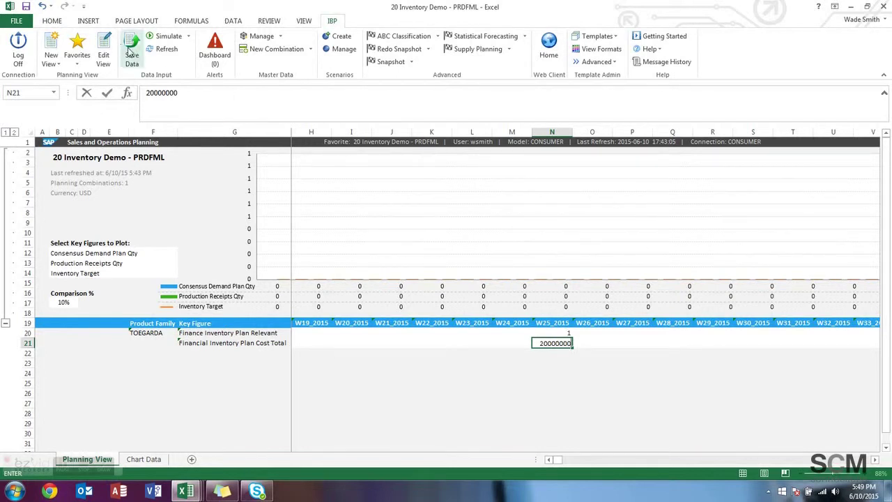
pyautogui.press('Return')
pyautogui.click(130, 58)
# Return to the 20 Inventory Demo workbook and refresh its planning view data
pyautogui.moveTo(197, 494)
pyautogui.click(201, 448)
pyautogui.moveTo(190, 492)
pyautogui.click(193, 446)
pyautogui.click(83, 426)
pyautogui.click(161, 49)
# Select all W25_2015 Finance Inventory Target Cost values to check their sum, and review the individual product-location amounts back up to the first row
pyautogui.click(648, 356)
pyautogui.moveTo(647, 356); pyautogui.dragTo(647, 357)
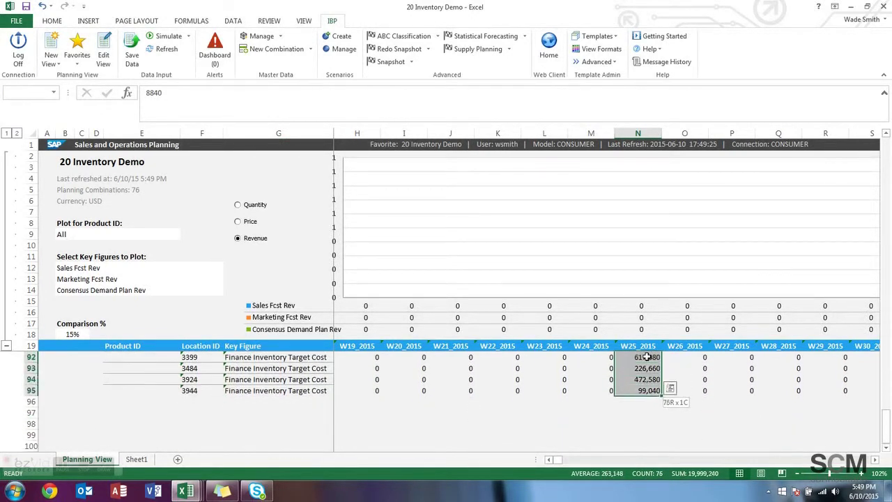
pyautogui.click(642, 391)
pyautogui.press('Up')
pyautogui.press('Up')
pyautogui.press('Up')
pyautogui.press('Up')
pyautogui.press('Up')
pyautogui.press('Up')
pyautogui.press('Up')
pyautogui.press('Up')
pyautogui.press('Up')
pyautogui.press('Up')
pyautogui.press('Up')
pyautogui.press('Up')
pyautogui.press('Up')
pyautogui.press('Up')
pyautogui.press('Up')
pyautogui.press('Up')
pyautogui.press('Up')
pyautogui.press('Up')
pyautogui.press('Up')
pyautogui.press('Up')
pyautogui.press('Up')
pyautogui.press('Up')
pyautogui.press('Up')
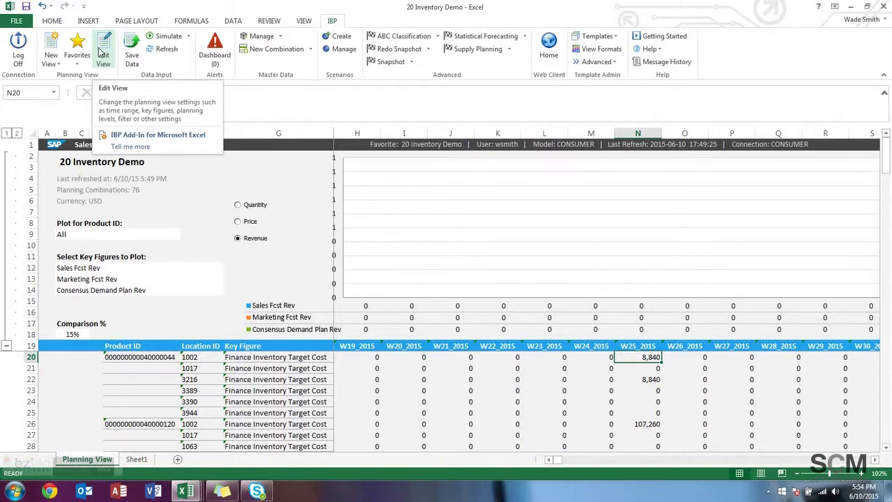
# Edit the planning view settings to add another key figure alongside Finance Inventory Target Cost
pyautogui.click(101, 53)
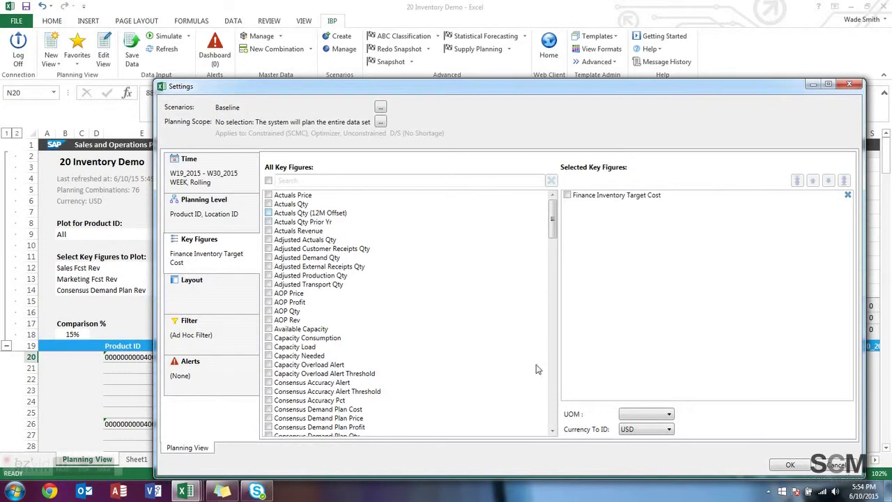
pyautogui.scroll(-10, 555, 387)
pyautogui.click(307, 364)
pyautogui.click(789, 465)
pyautogui.click(656, 368)
pyautogui.click(80, 467)
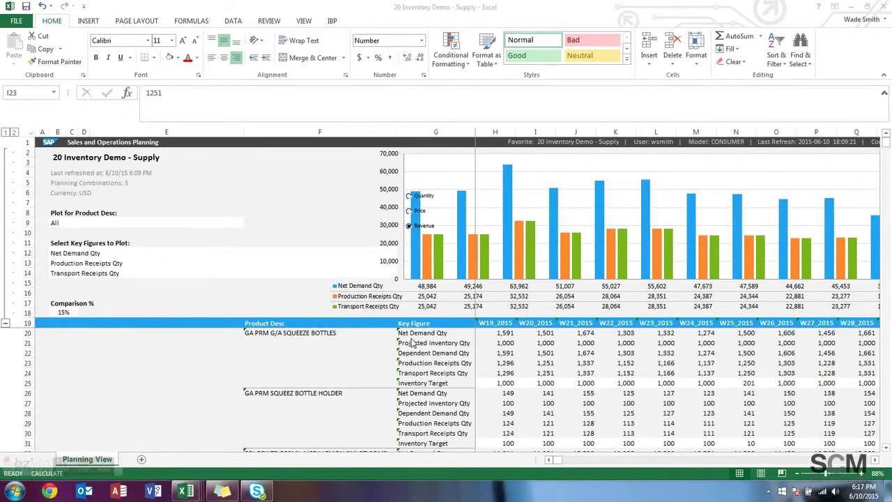
# Examine the G/A squeeze bottles' Projected Inventory Qty from W19_2015 to W28_2015 in the 20 Inventory Demo - Supply workbook
pyautogui.click(502, 344)
pyautogui.hotkey('shift', 'Right')
pyautogui.hotkey('shift', 'Right')
pyautogui.hotkey('shift', 'Right')
pyautogui.hotkey('shift', 'Right')
pyautogui.hotkey('shift', 'Right')
pyautogui.hotkey('shift', 'Right')
pyautogui.hotkey('shift', 'Right')
pyautogui.hotkey('shift', 'Right')
pyautogui.hotkey('shift', 'Right')
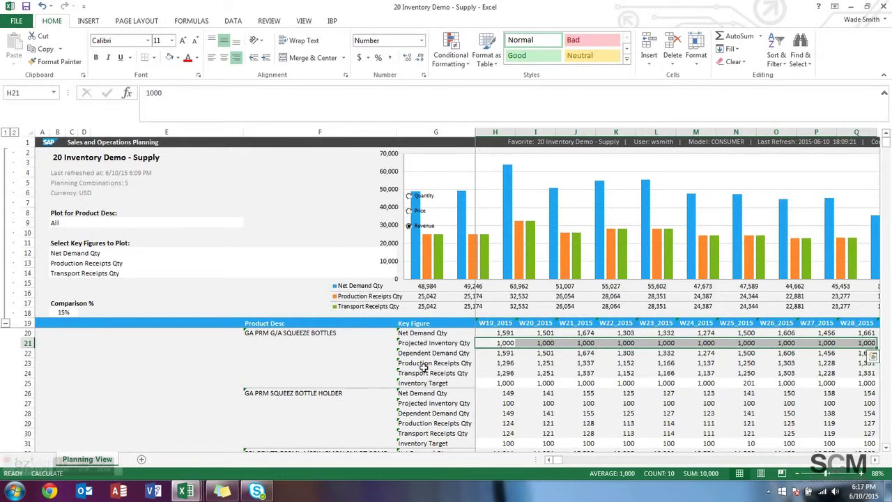
# Examine the G/A squeeze bottles' weekly Inventory Target values from W19_2015 onward
pyautogui.click(506, 382)
pyautogui.hotkey('shift', 'Right')
pyautogui.hotkey('shift', 'Right')
pyautogui.hotkey('shift', 'Right')
pyautogui.hotkey('shift', 'Right')
pyautogui.hotkey('shift', 'Right')
pyautogui.press('Right')
pyautogui.press('Right')
pyautogui.press('Right')
pyautogui.press('Right')
pyautogui.press('Right')
pyautogui.press('Right')
pyautogui.press('Right')
pyautogui.press('Right')
pyautogui.press('Left')
# Examine the squeeze bottle holder's Inventory Target values from W19_2015 to W25_2015
pyautogui.click(496, 442)
pyautogui.press('Right')
pyautogui.press('Right')
pyautogui.press('Right')
pyautogui.press('Right')
pyautogui.press('Right')
pyautogui.press('Right')
pyautogui.click(63, 463)
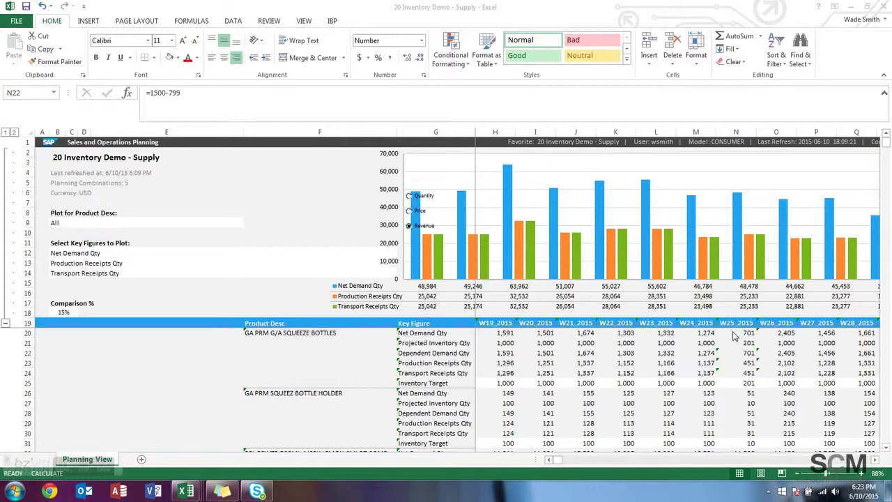